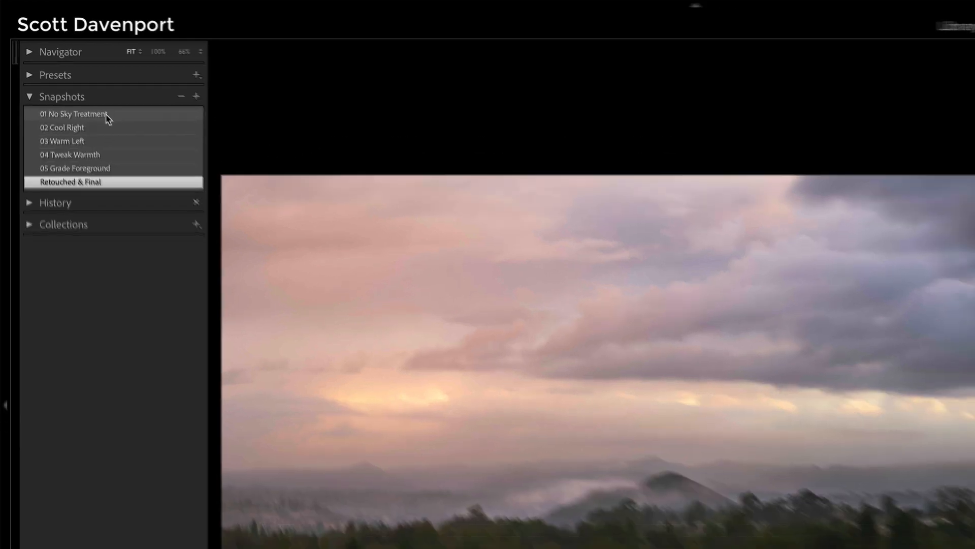
Step: Step through the snapshots from 01 No Sky Treatment to 05 Grade Foreground to review each editing stage
click(106, 115)
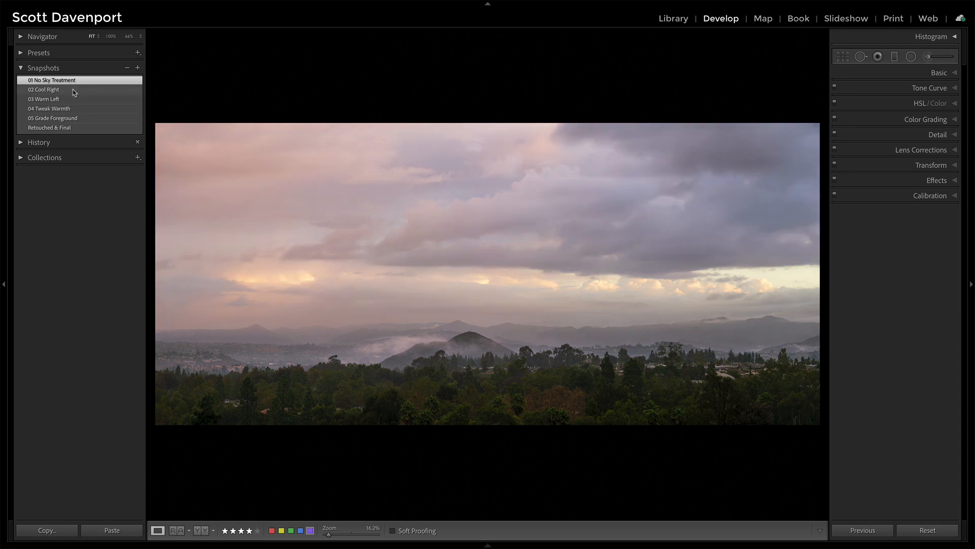
click(73, 91)
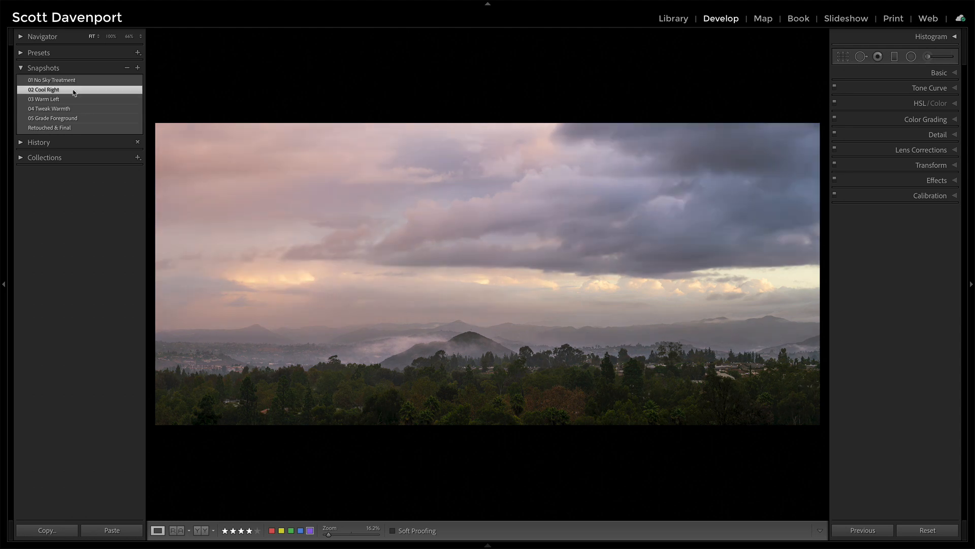
click(72, 100)
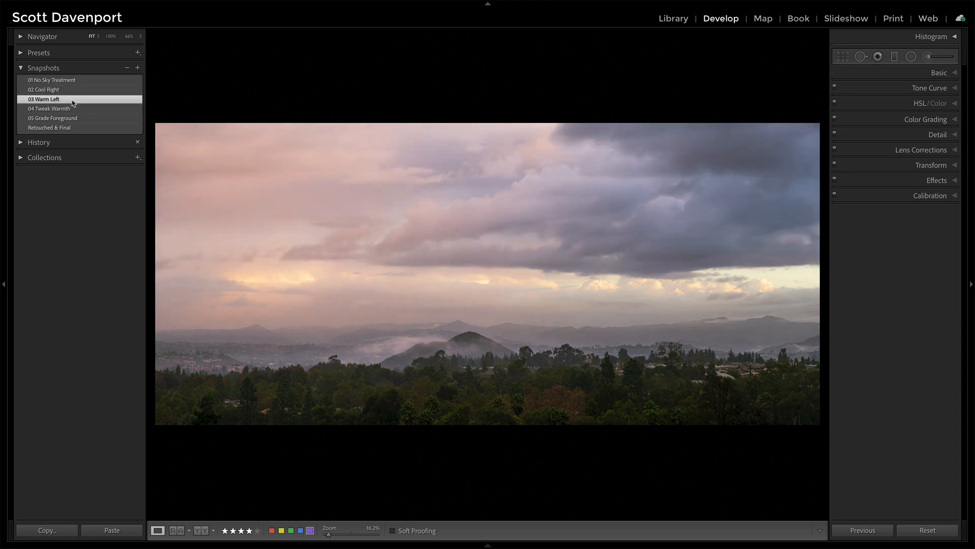
click(83, 111)
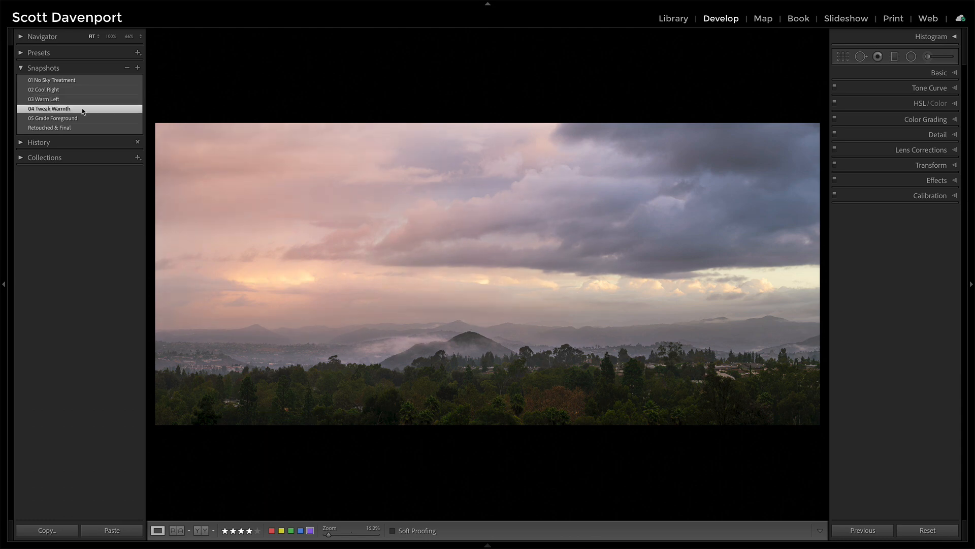
click(83, 120)
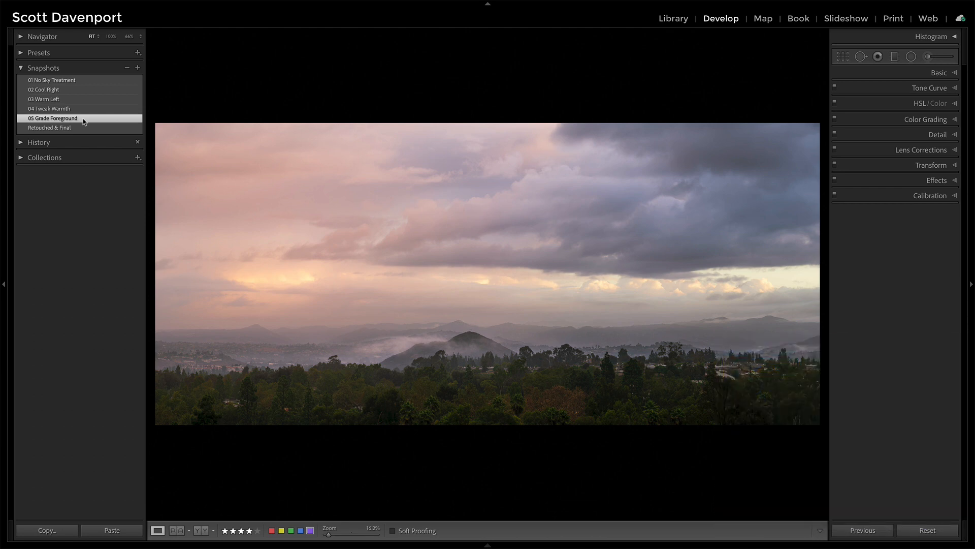
Step: Compare snapshots 01 No Sky Treatment and 02 Cool Right, and inspect the latter's diagonal sky graduated filter with its mask overlay
click(79, 80)
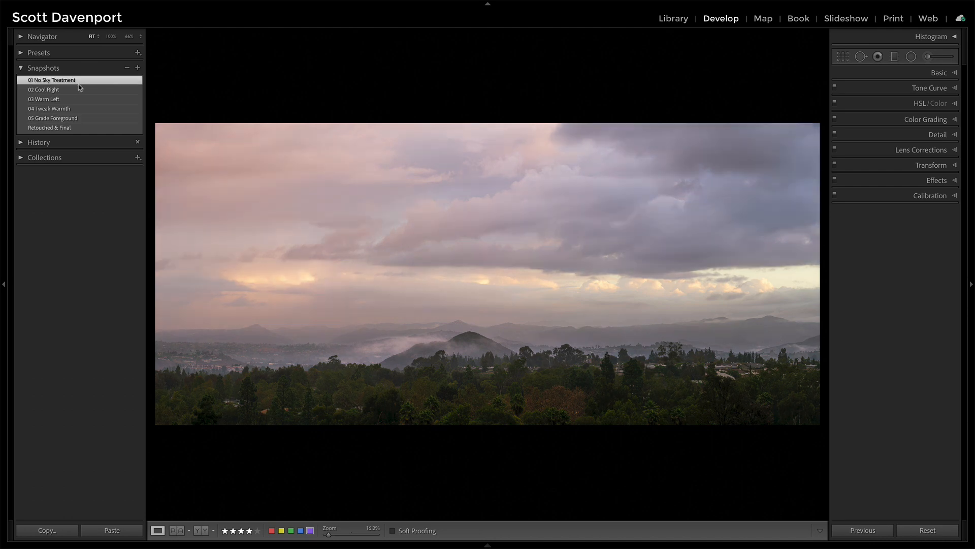
click(79, 90)
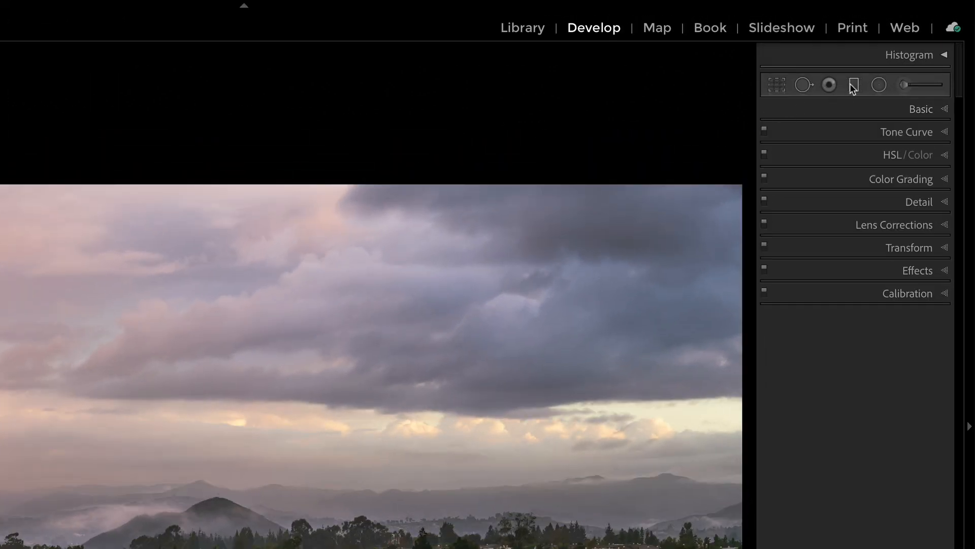
click(854, 86)
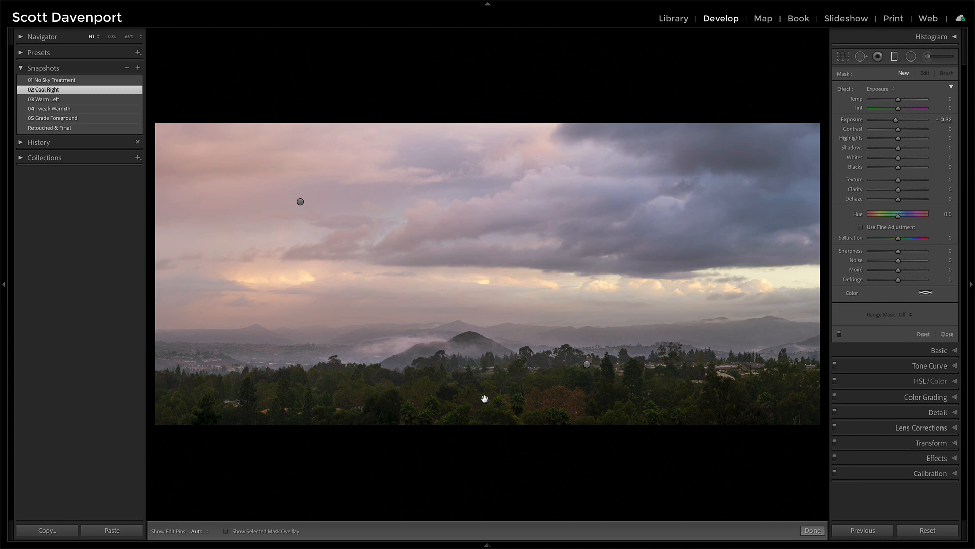
click(485, 398)
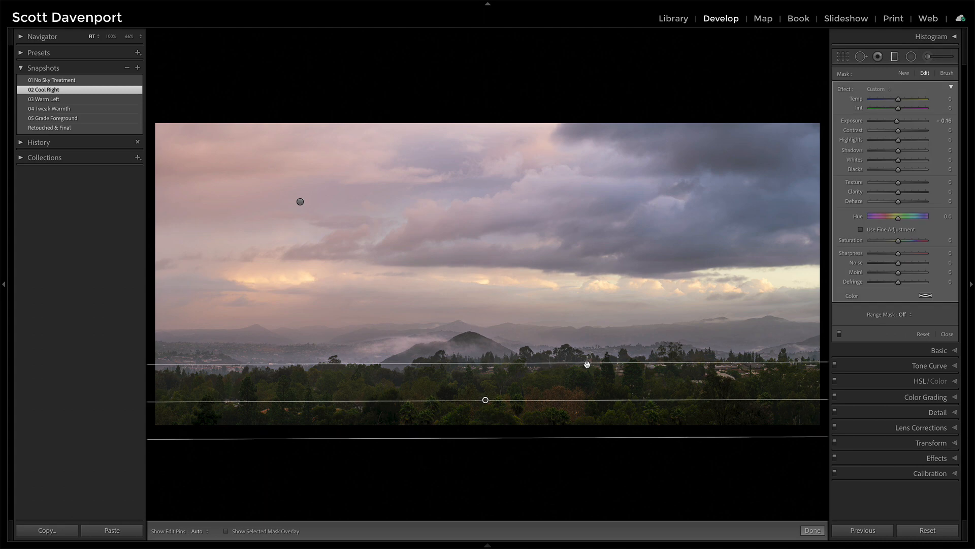
click(300, 201)
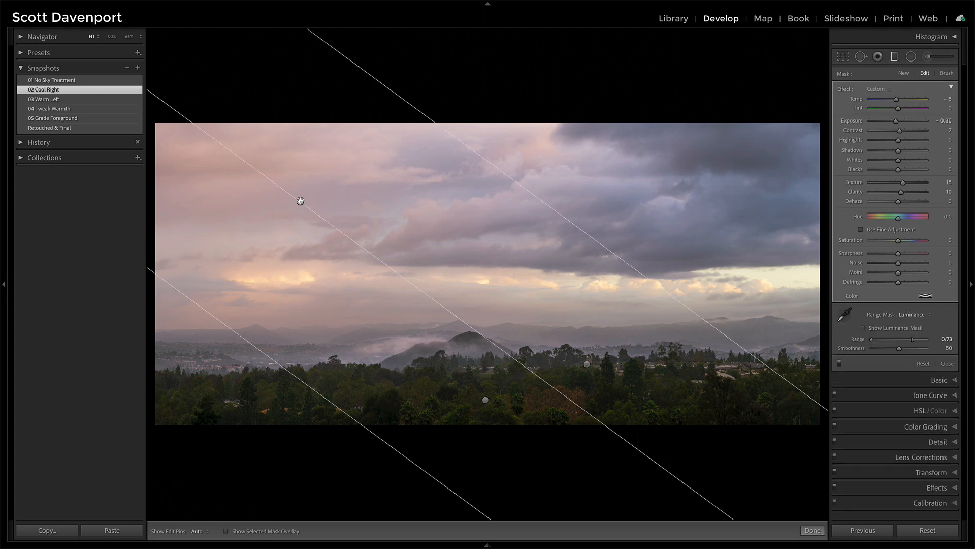
mouse_move(300, 201)
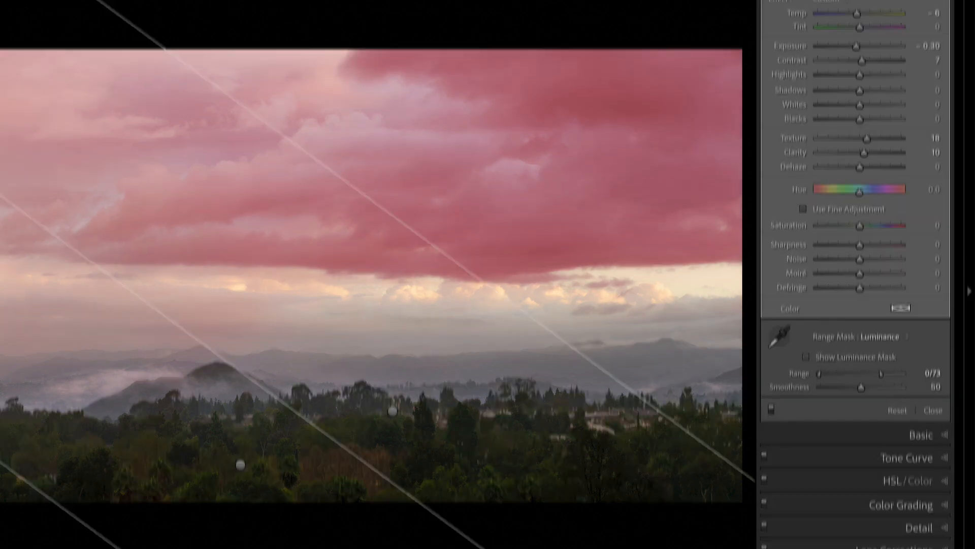
key(o)
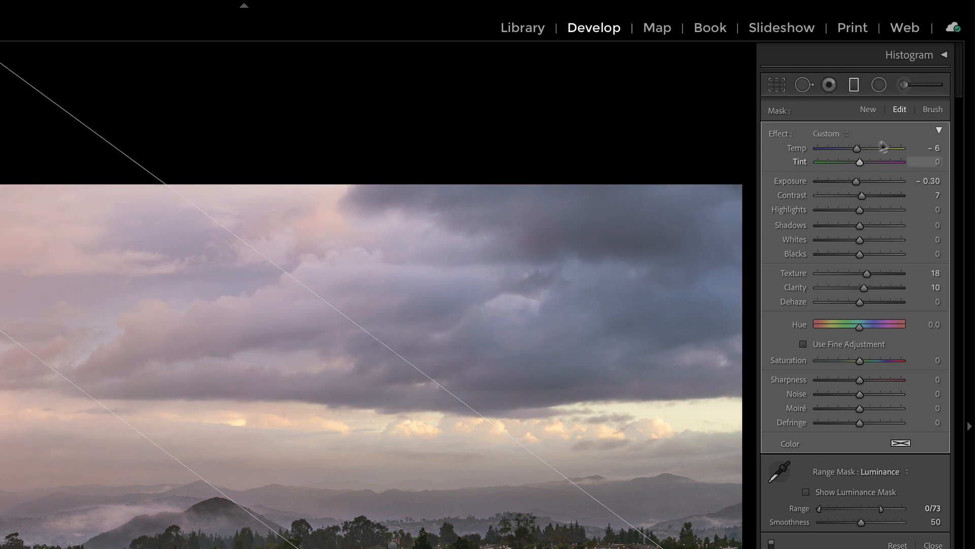
Step: Show the Erase brush settings for the diagonal graduated filter and check its mask overlay over the sky
click(933, 110)
click(893, 462)
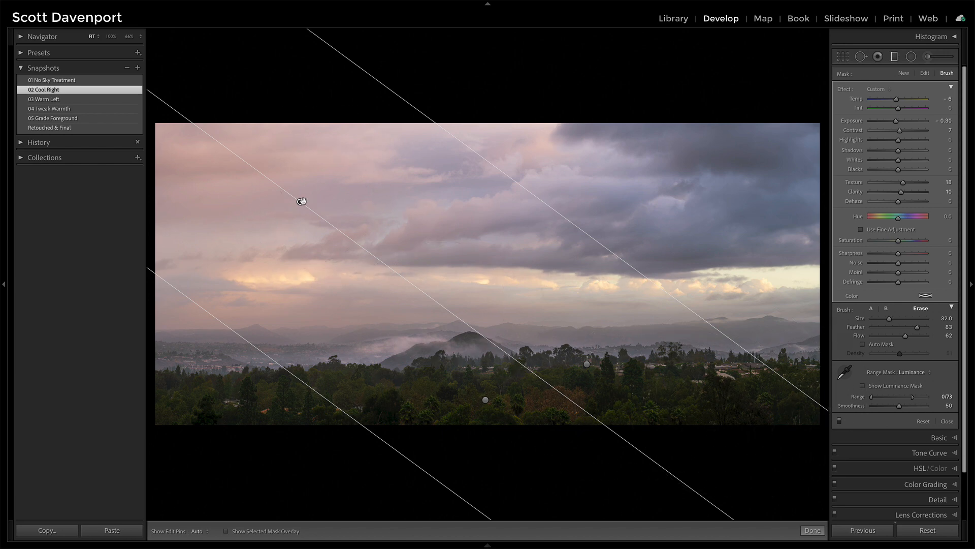
mouse_move(299, 201)
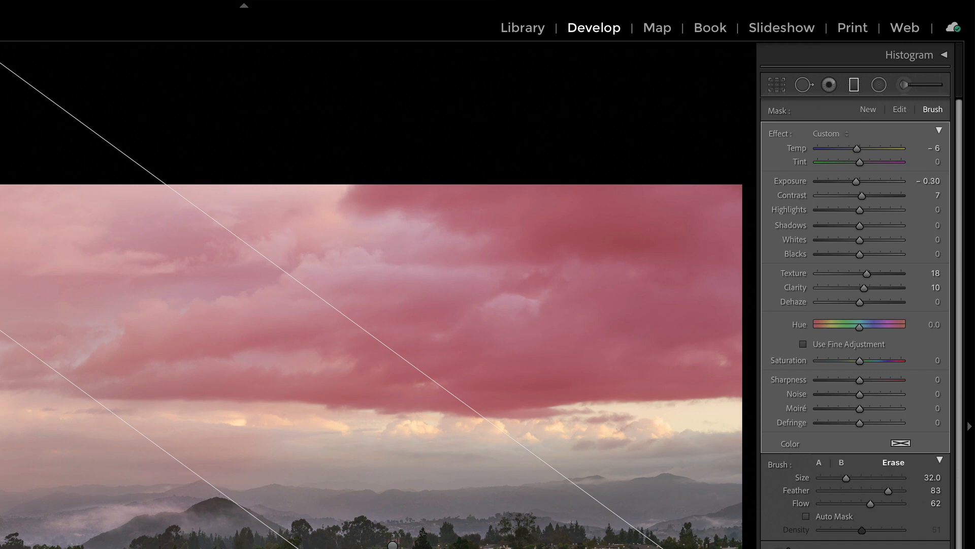
key(o)
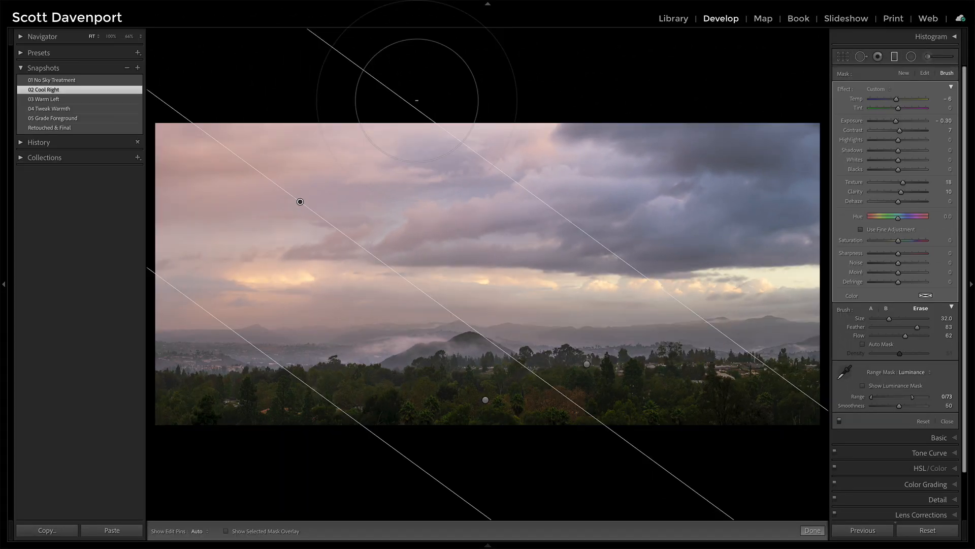
Step: Load the 03 Warm Left snapshot and inspect the radial filter centred on the bright clouds near the horizon
click(65, 100)
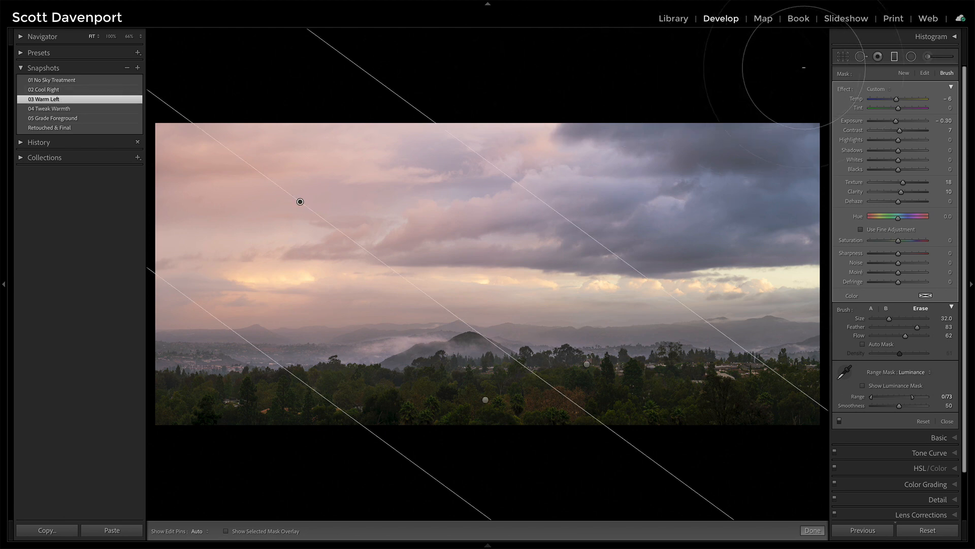
click(911, 57)
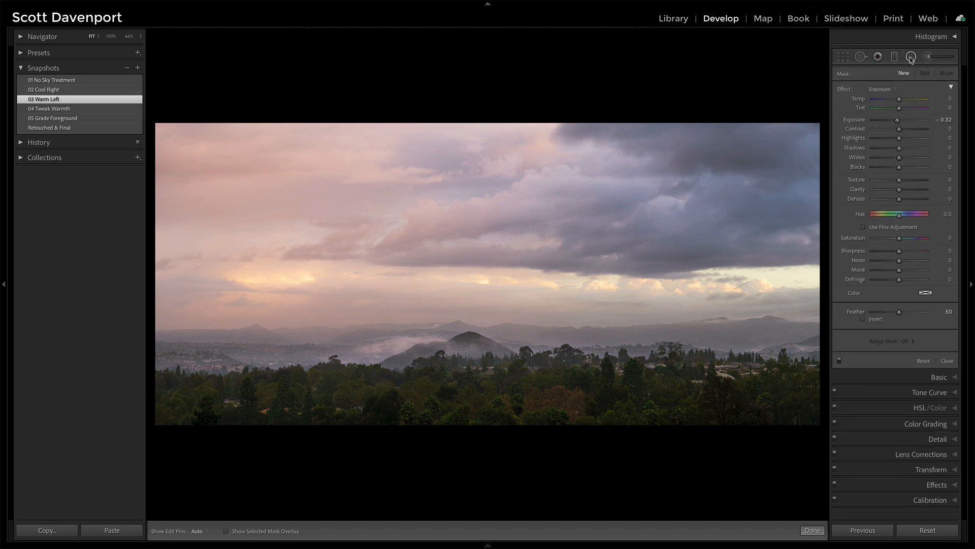
click(285, 276)
mouse_move(285, 276)
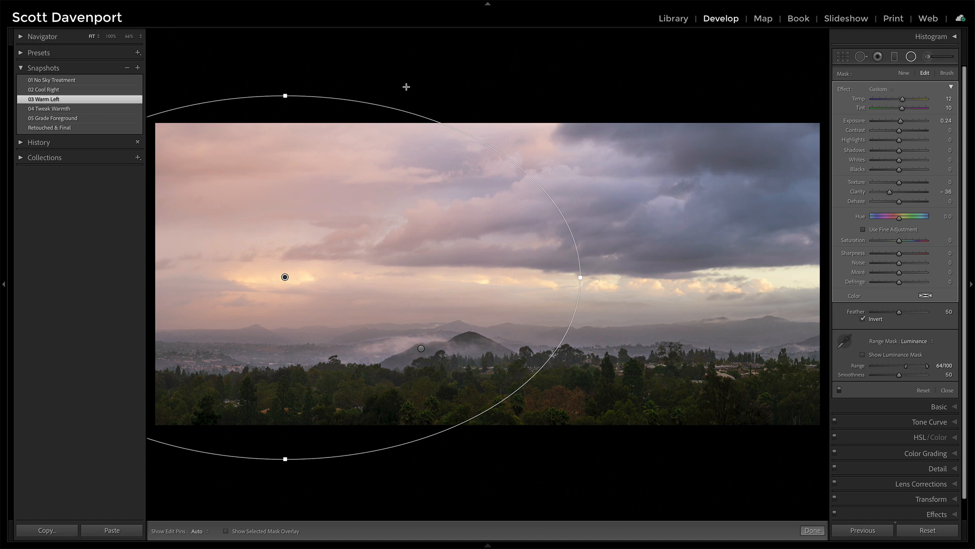
Step: Inspect the radial filter's color tint in the 04 Tweak Warmth snapshot and compare that snapshot with 03 Warm Left
click(111, 109)
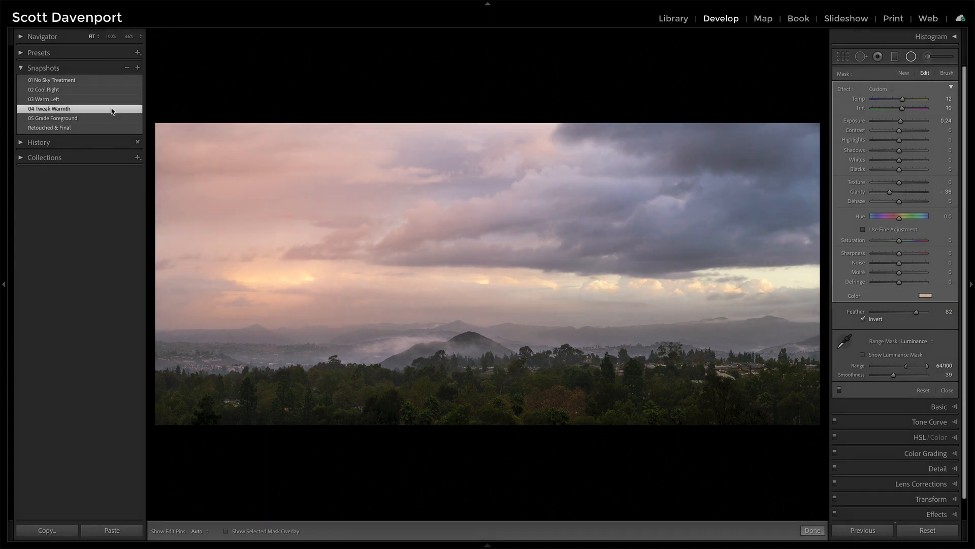
click(925, 296)
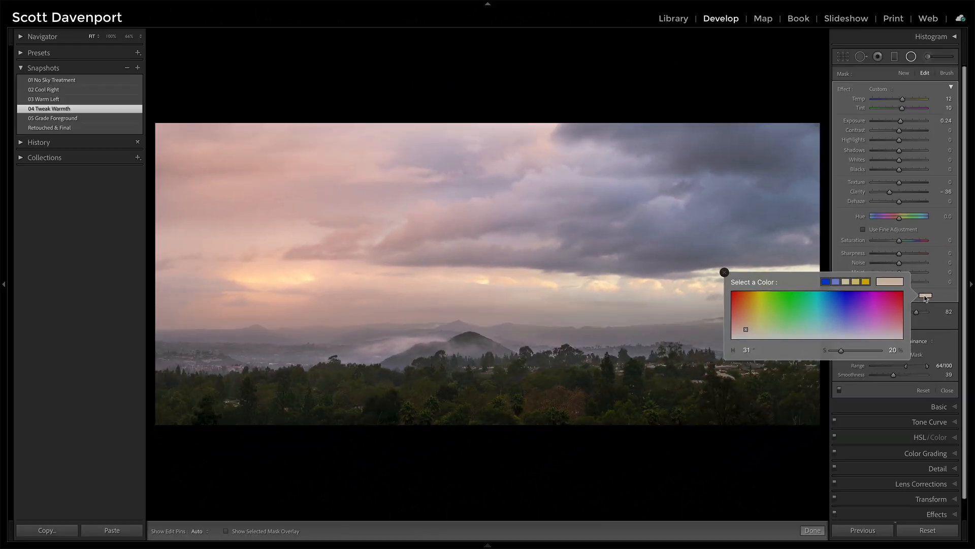
click(724, 272)
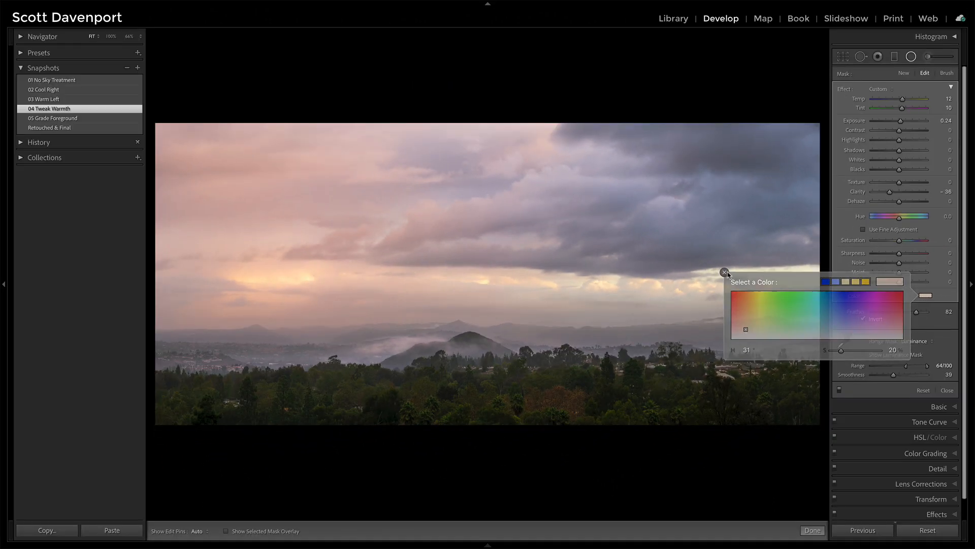
click(86, 99)
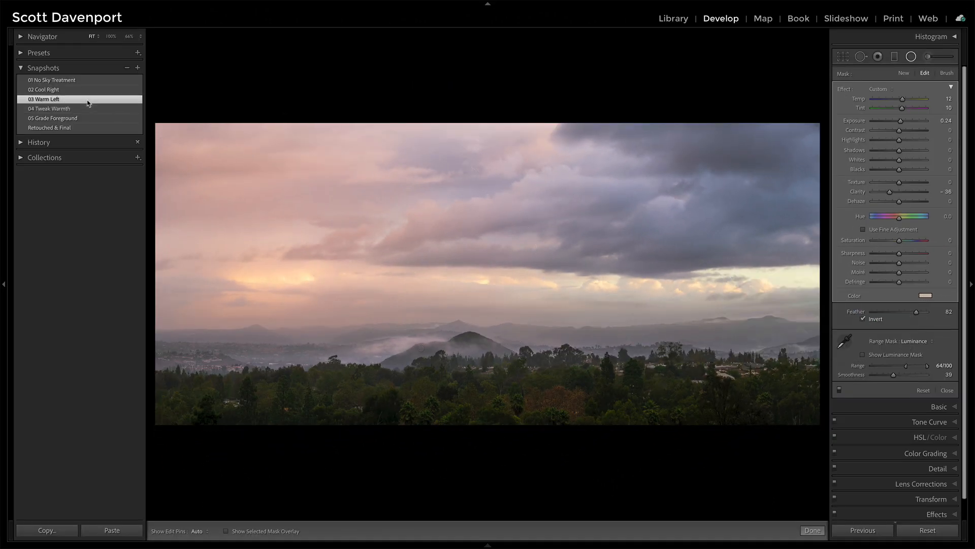
click(87, 110)
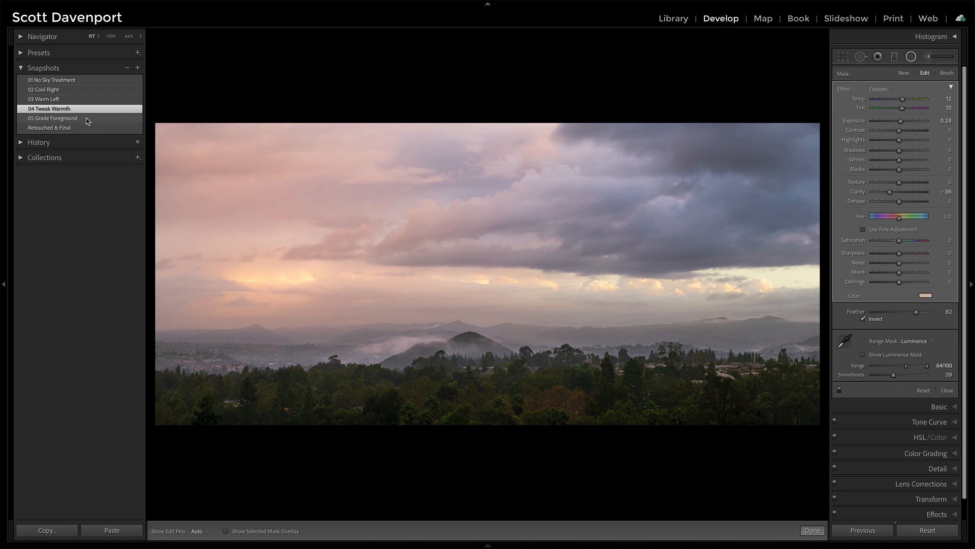
Step: Load the 05 Grade Foreground snapshot, review the diagonal graduated filter and its brush options, and close the filter
click(87, 121)
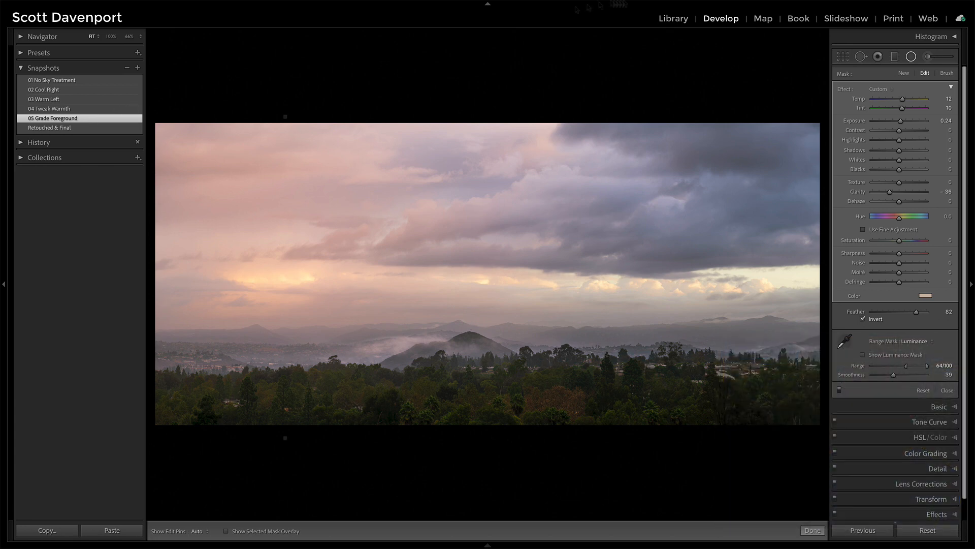
click(895, 57)
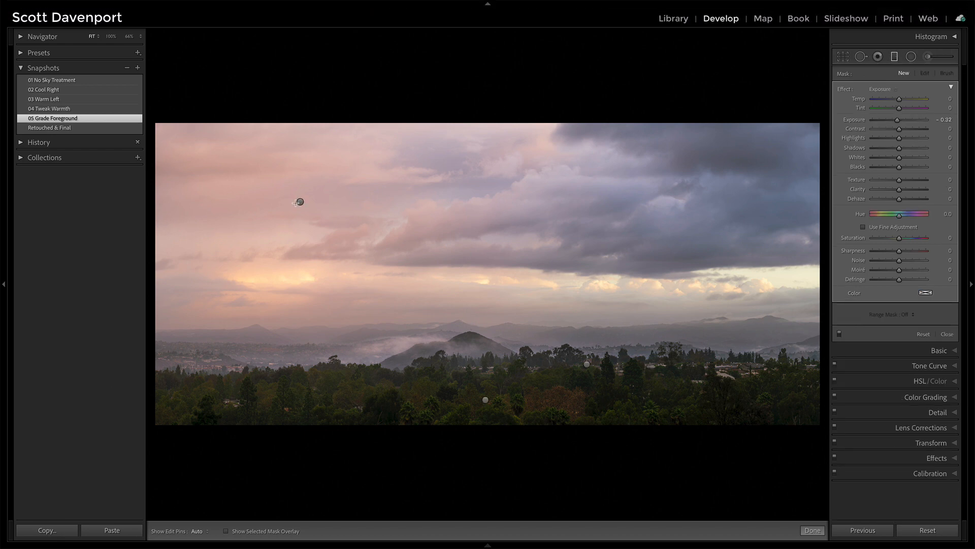
click(299, 201)
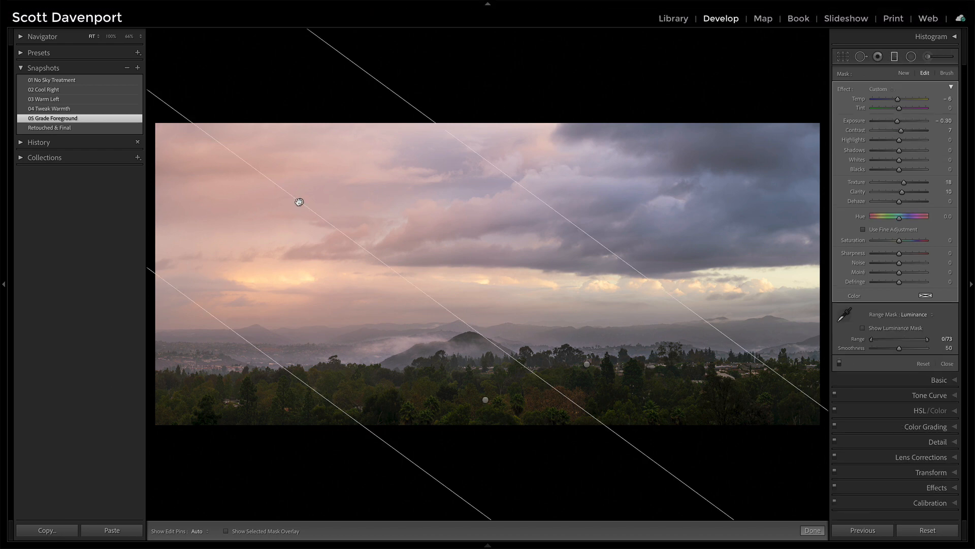
mouse_move(299, 202)
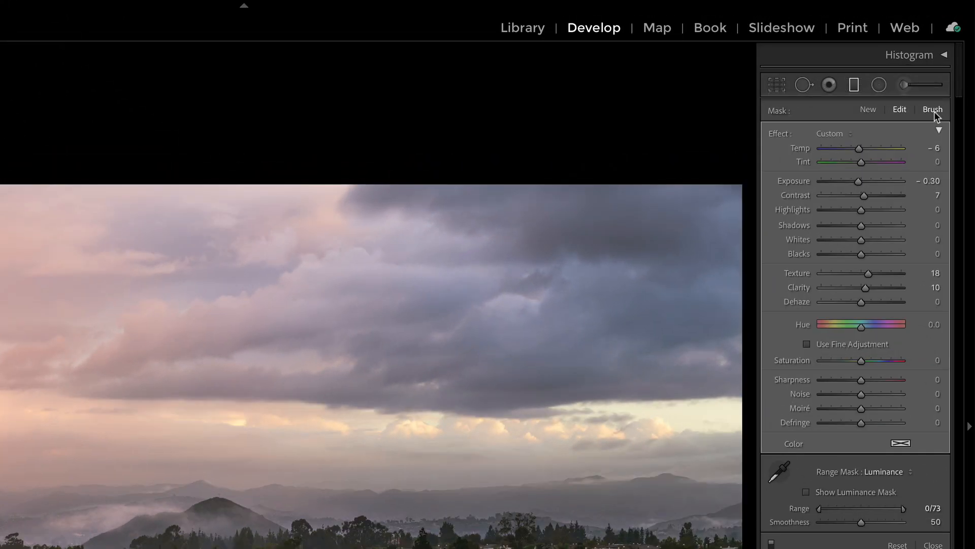
click(948, 76)
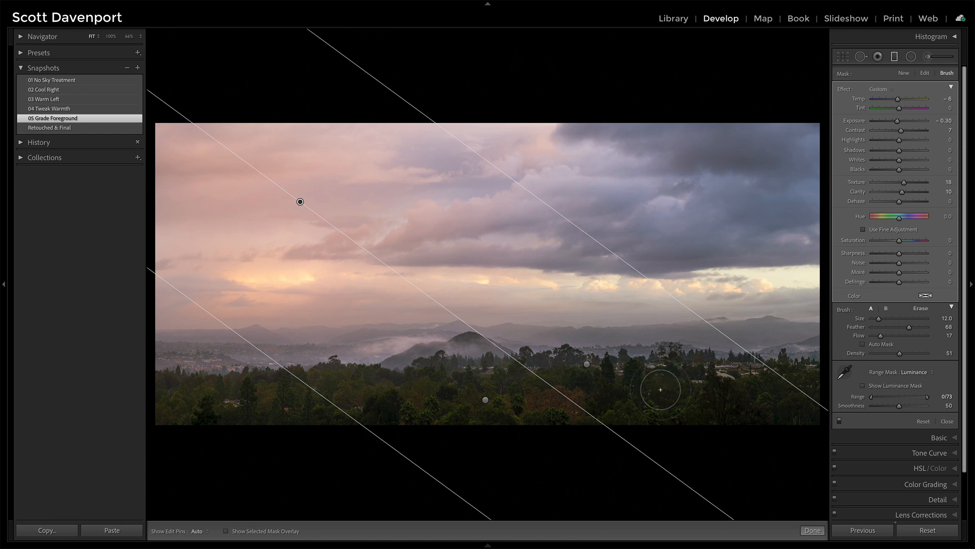
click(813, 530)
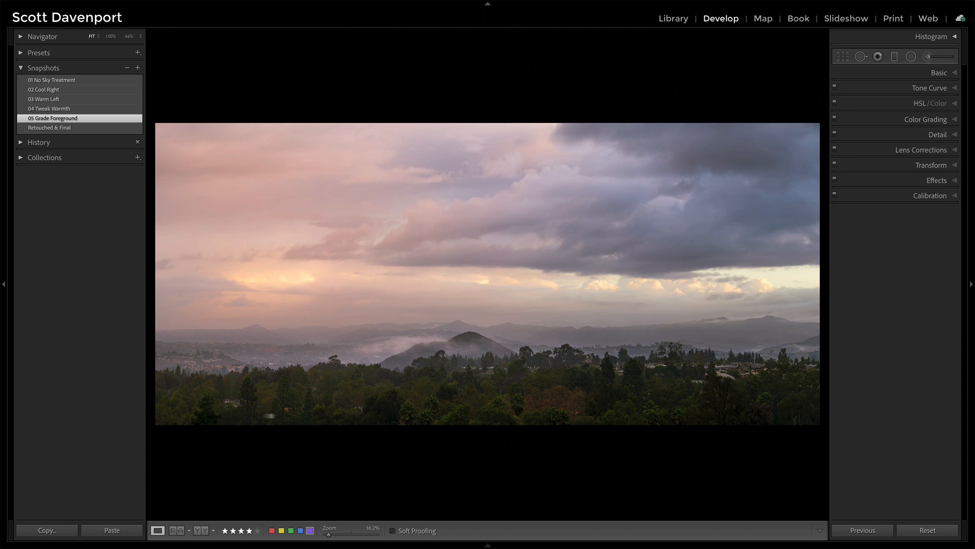
Step: Compare snapshots 04 Tweak Warmth and 05 Grade Foreground, and load the Retouched & Final snapshot
click(66, 109)
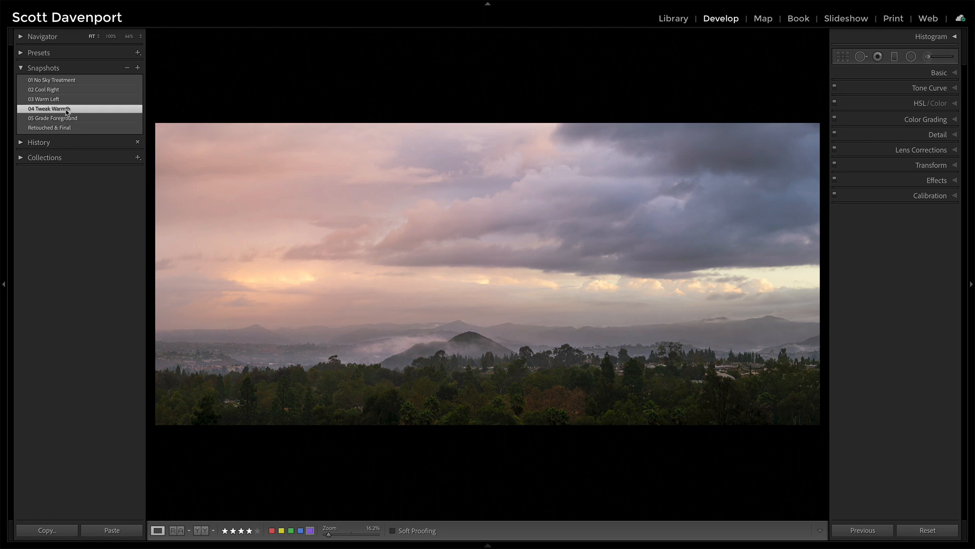
click(66, 119)
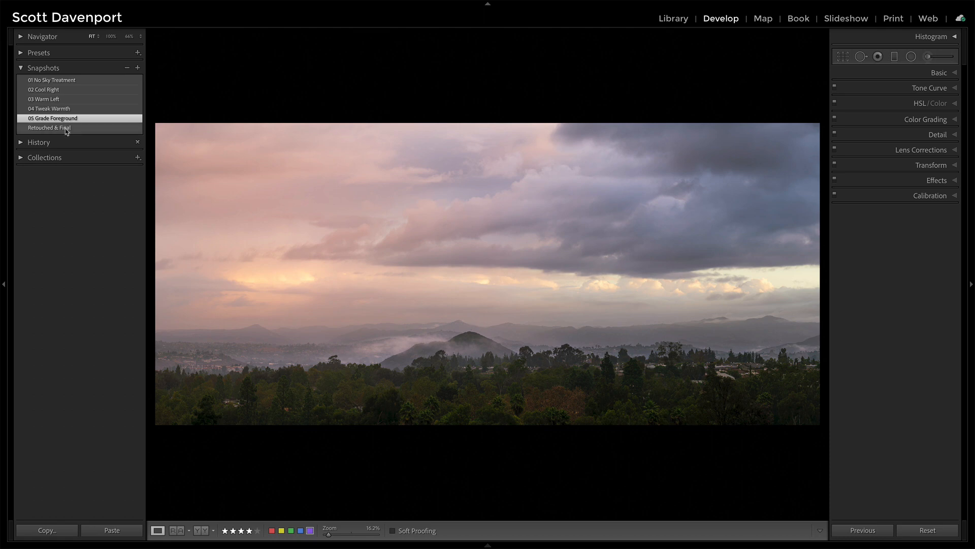
click(66, 128)
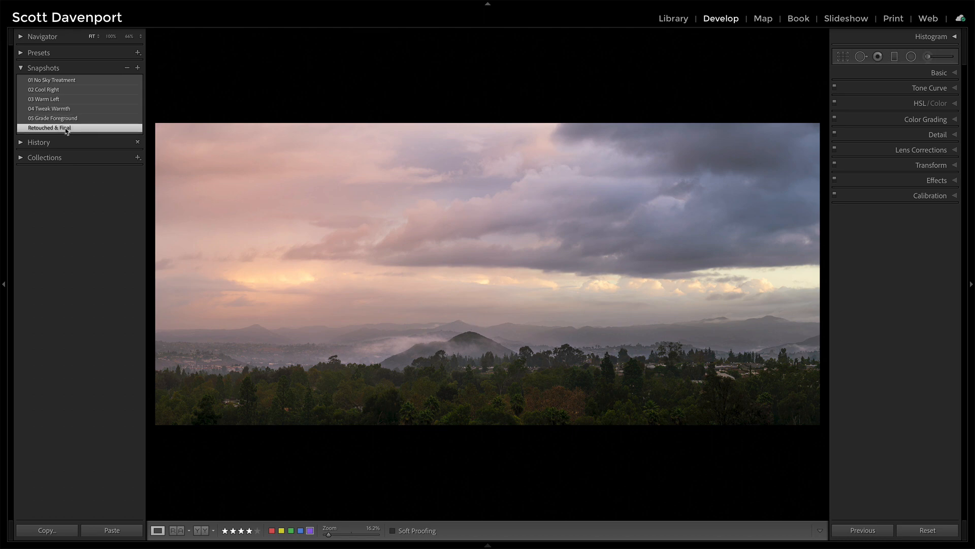